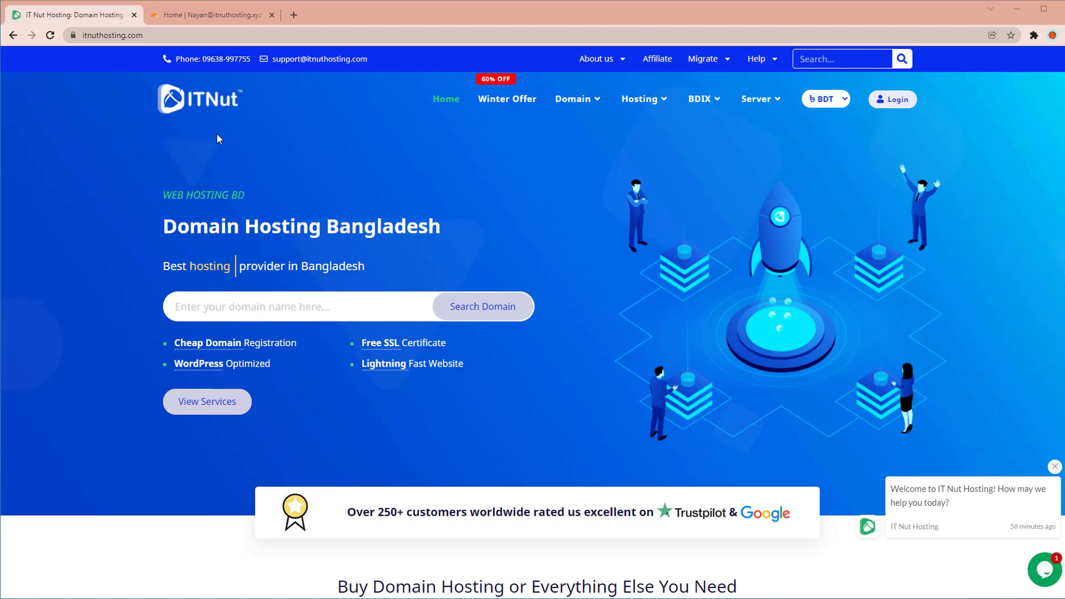
- Switch to the Cloudflare dashboard and open the DNS settings of the account's active site
left_click(204, 15)
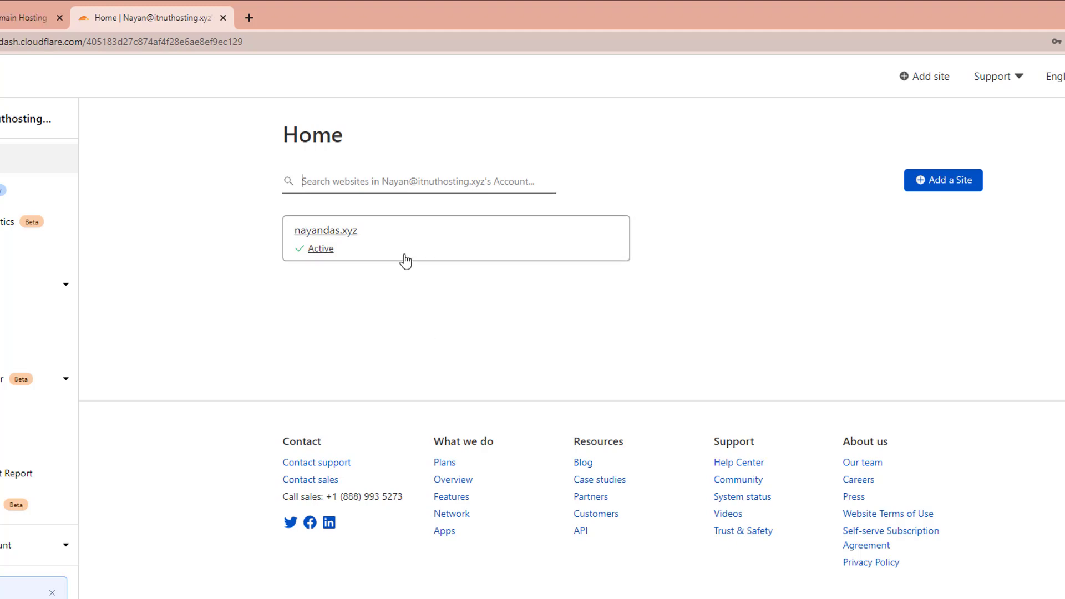
left_click(349, 234)
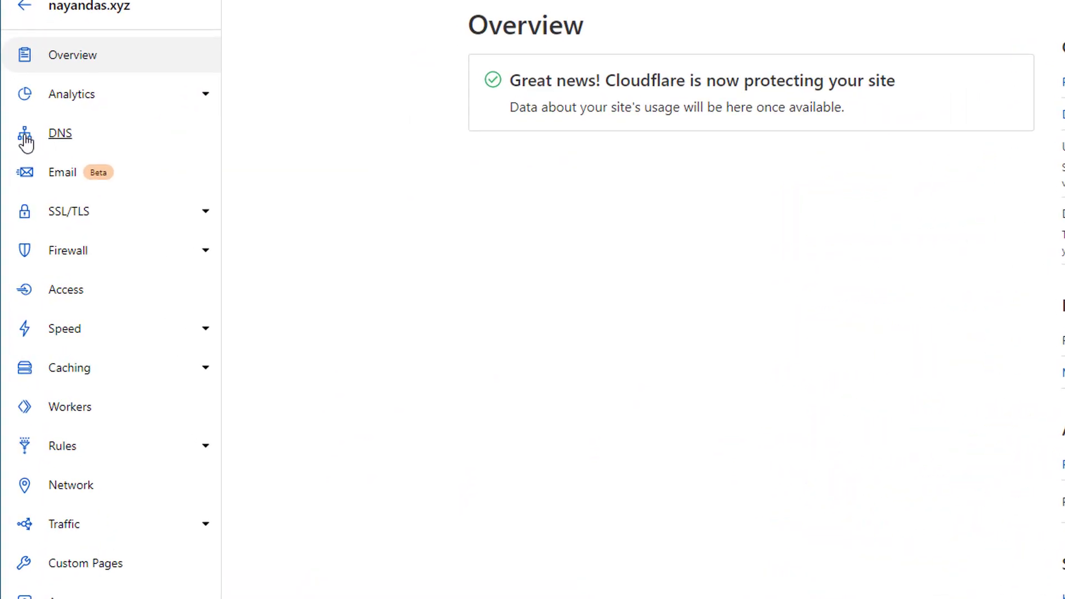
left_click(26, 141)
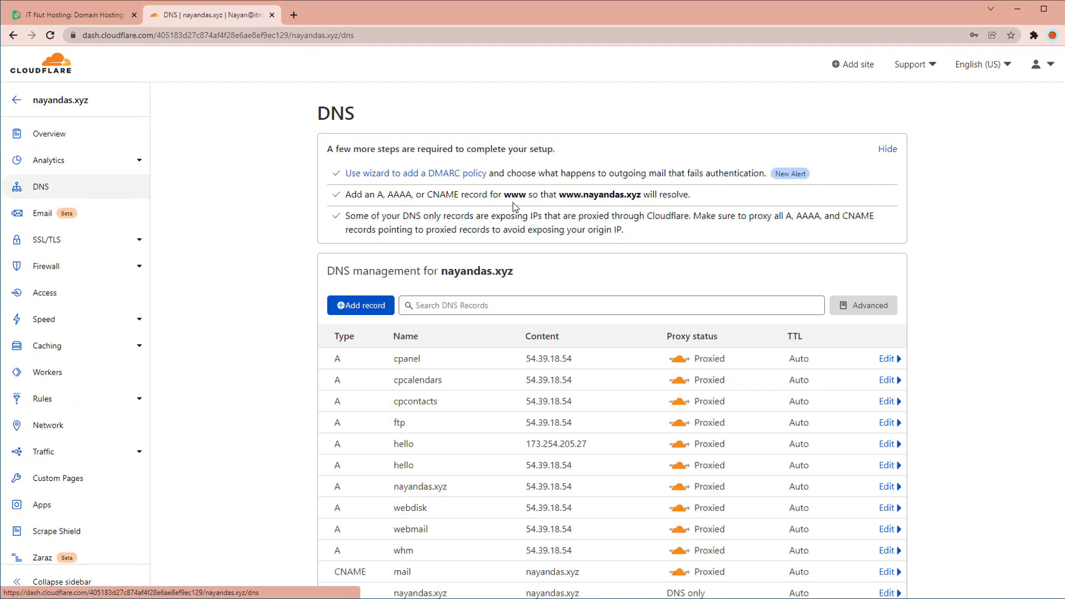
- Look through the site's DNS records, their proxy status, and the assigned Cloudflare nameservers
scroll(703, 198, "down", 3)
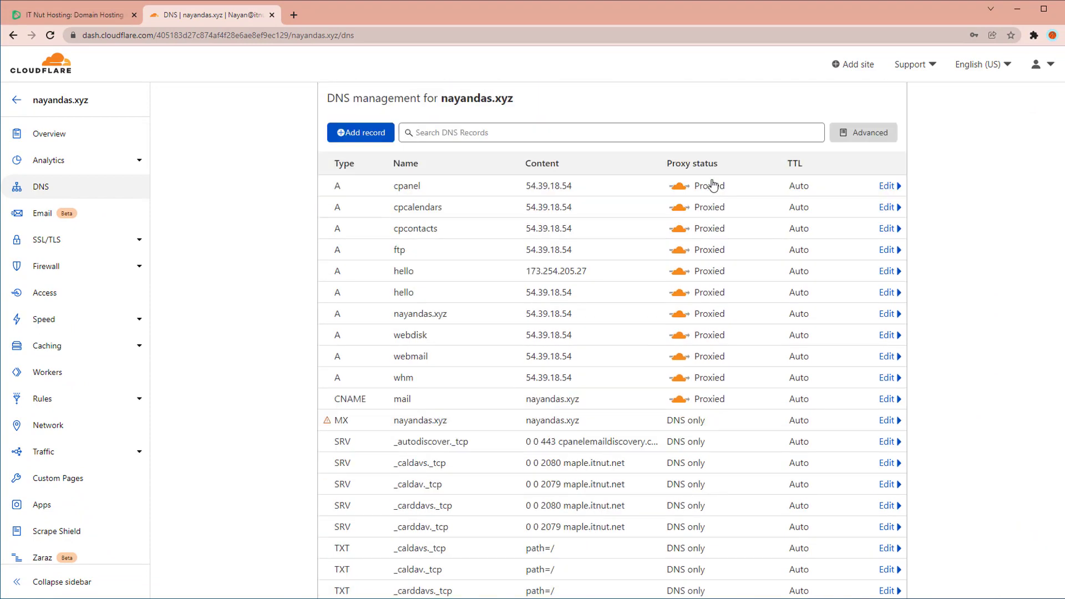
scroll(715, 288, "down", 7)
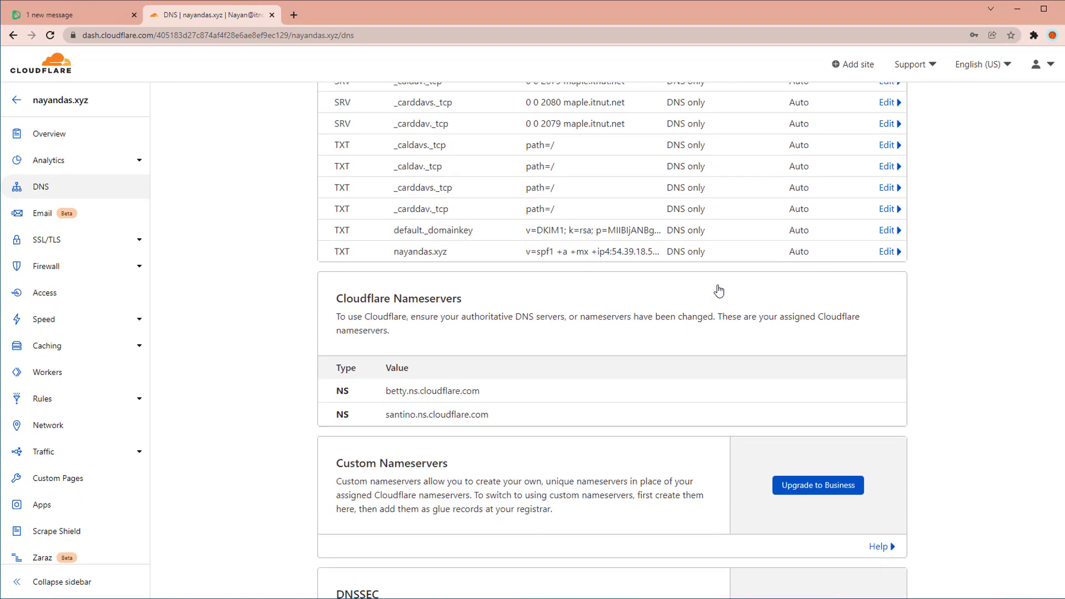
scroll(719, 290, "up", 7)
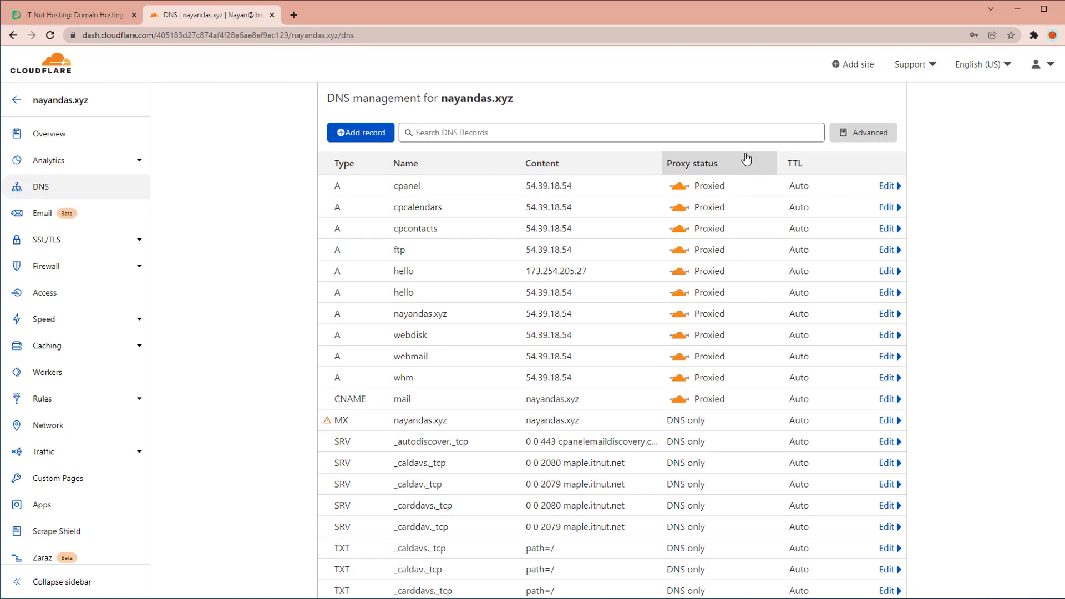
left_click(744, 138)
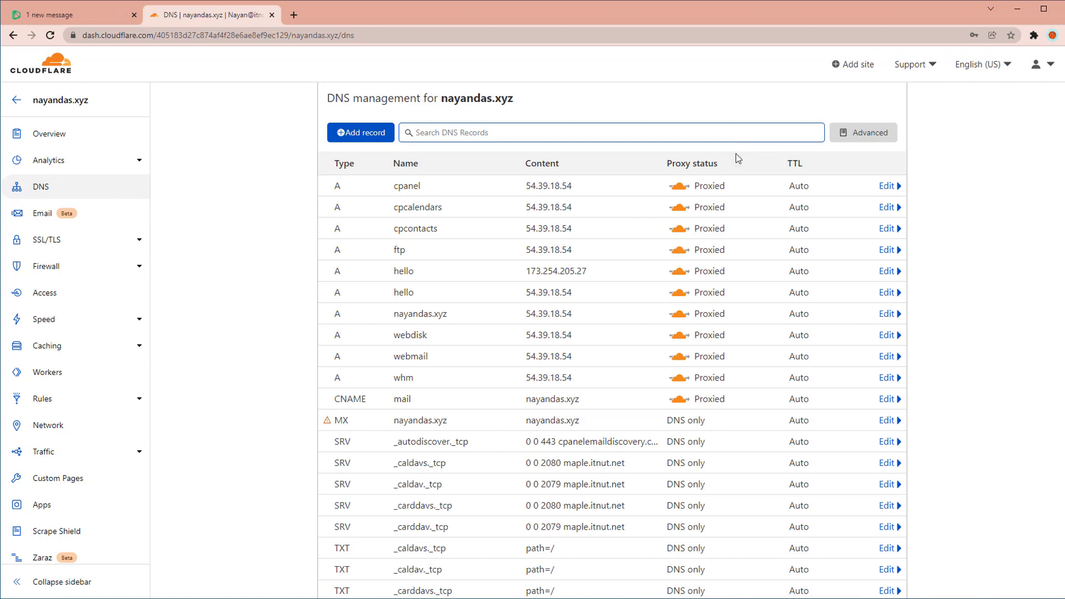
left_click(738, 158)
scroll(734, 267, "down", 3)
scroll(733, 266, "up", 5)
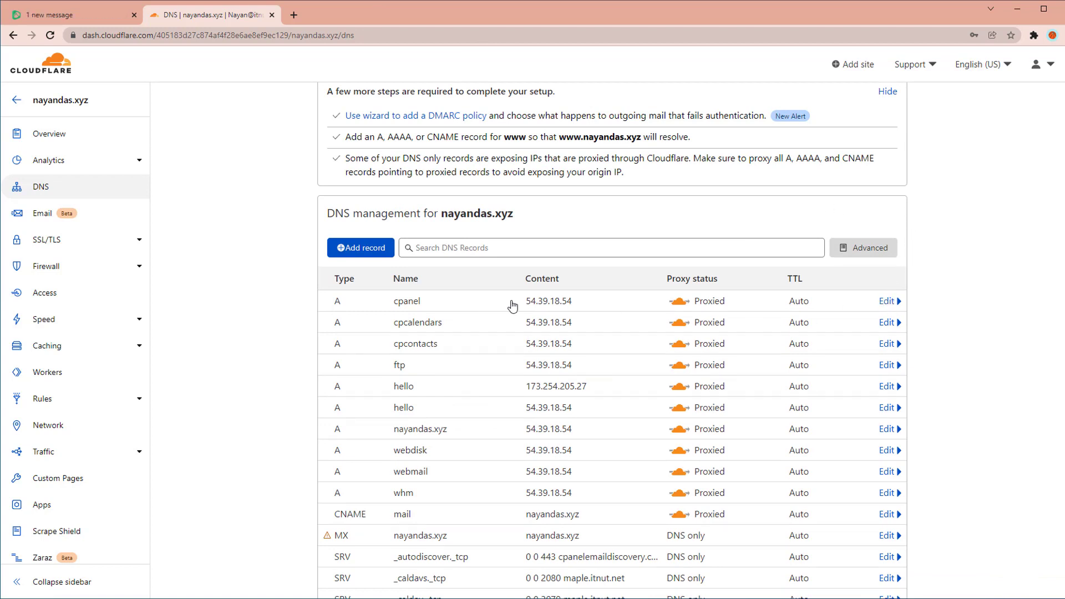
- Delete the cpanel A record from the site's DNS records and confirm the deletion
left_click(888, 301)
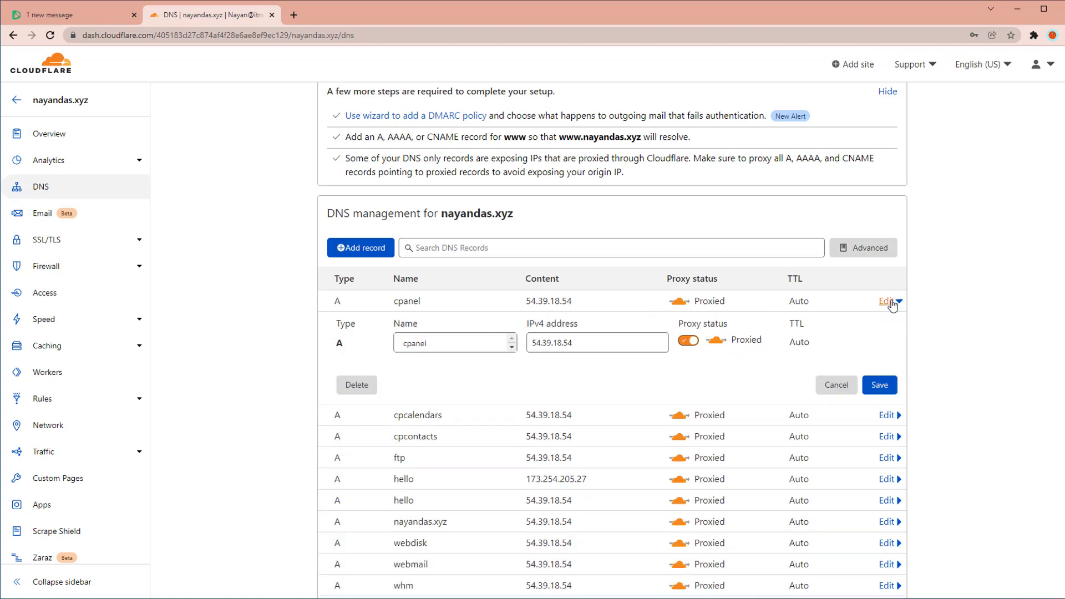
left_click(357, 385)
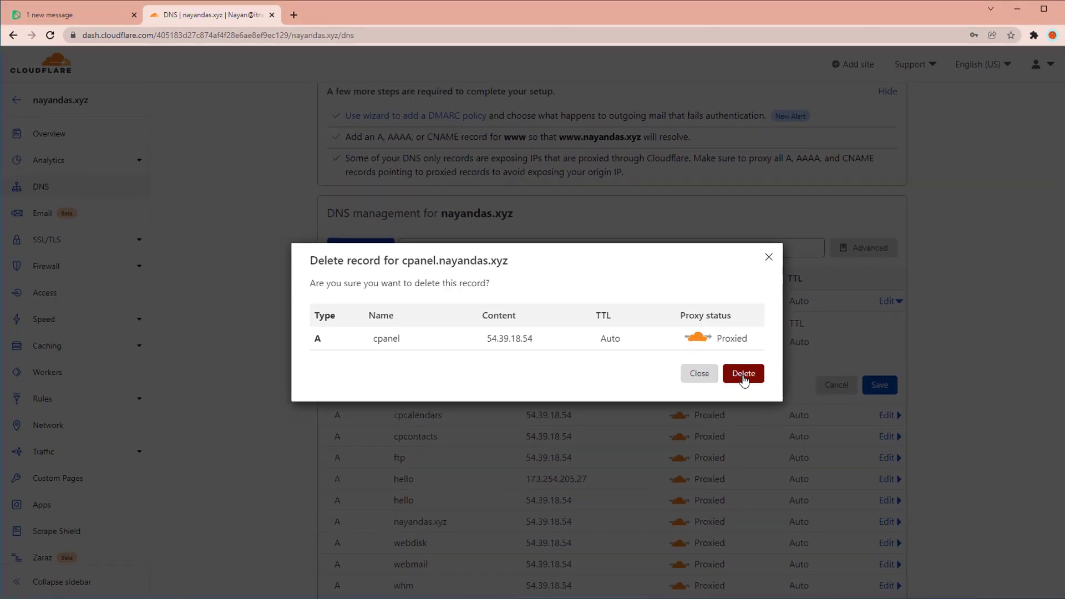
left_click(743, 375)
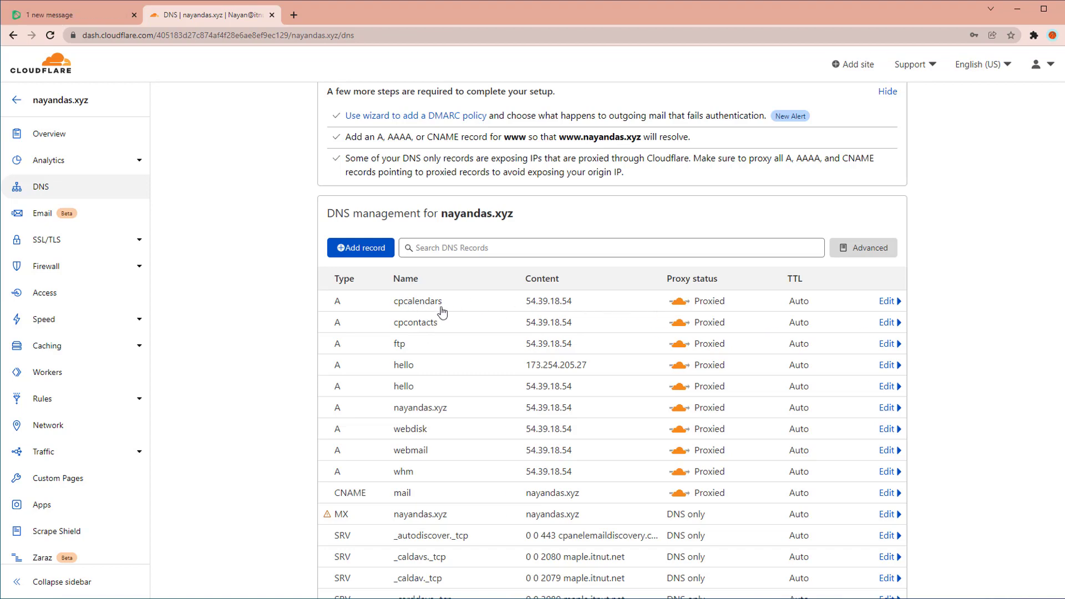
- Open the cpcalendars A record for editing and replace its name with test
left_click(887, 301)
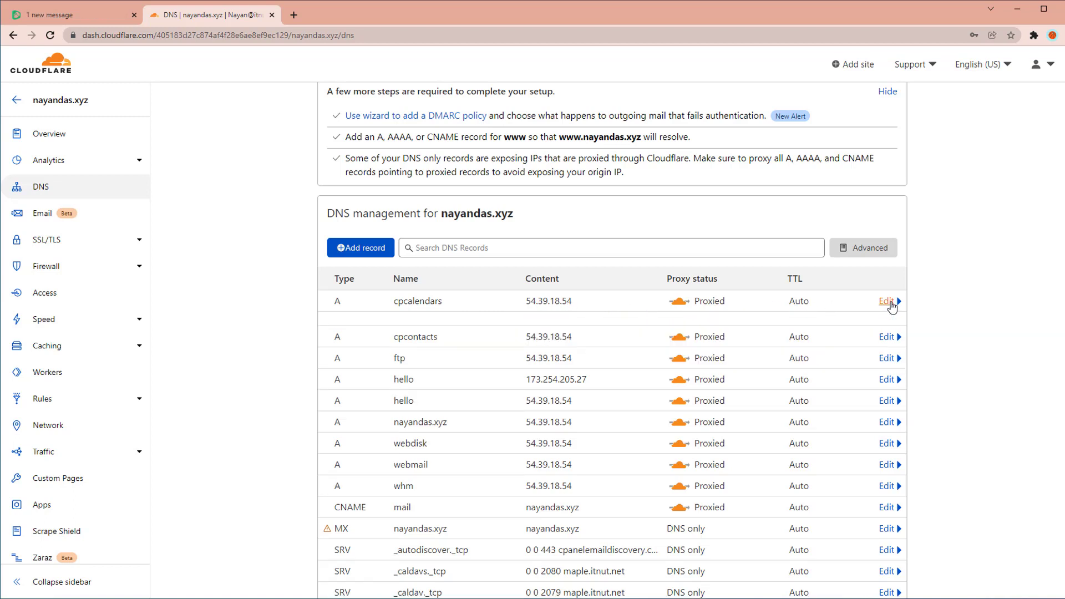
left_click(452, 342)
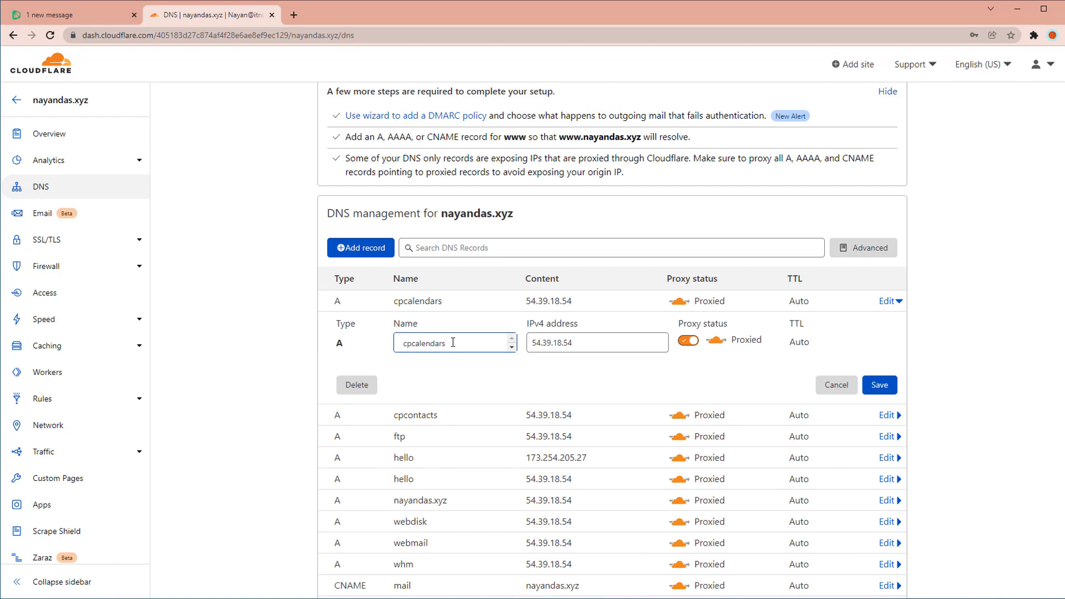
left_click_drag(453, 342, 385, 348)
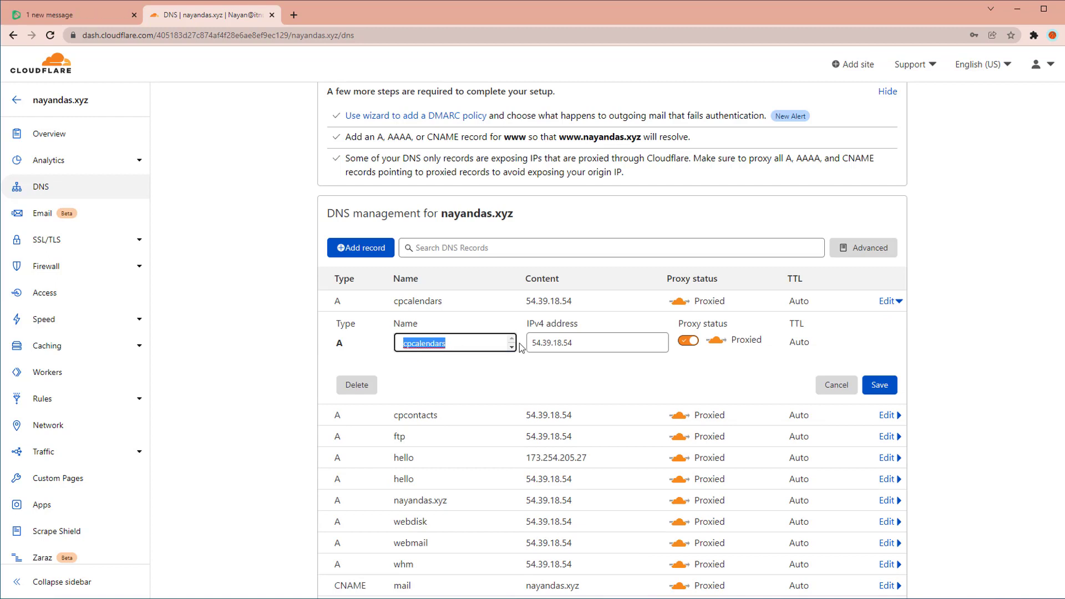
key("BackSpace")
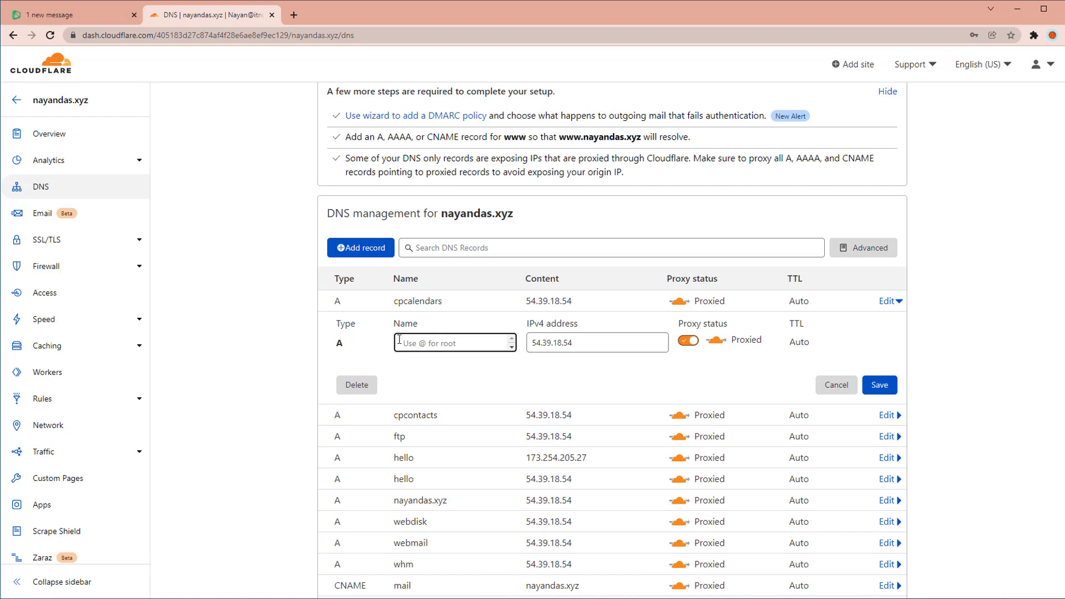
type("test")
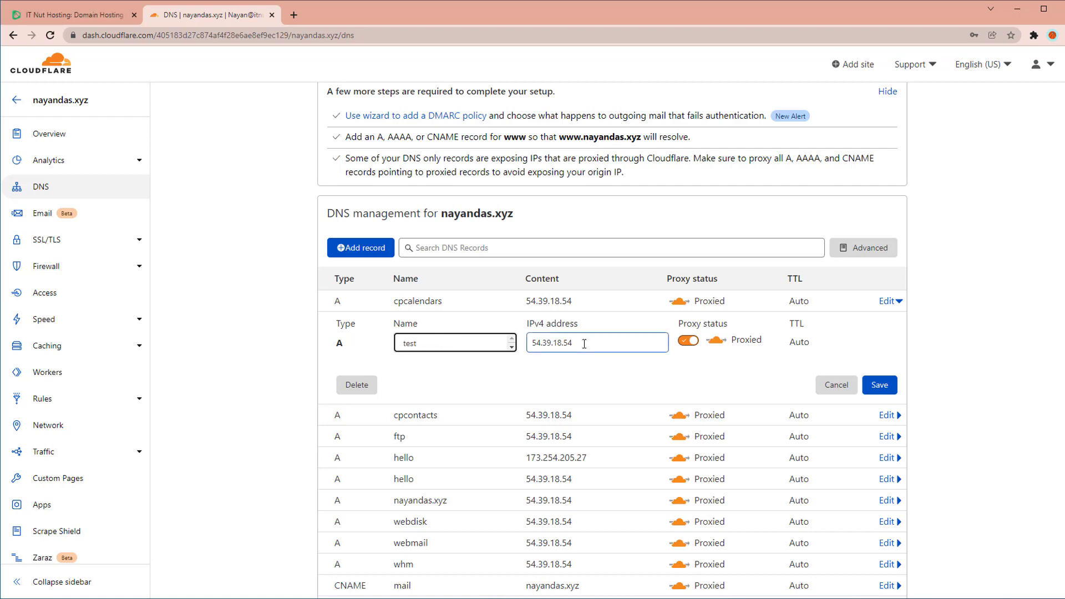
- Replace the edited record's IPv4 address with 173.254.205.27, copied from the hello A record, and save the record
double_click(555, 349)
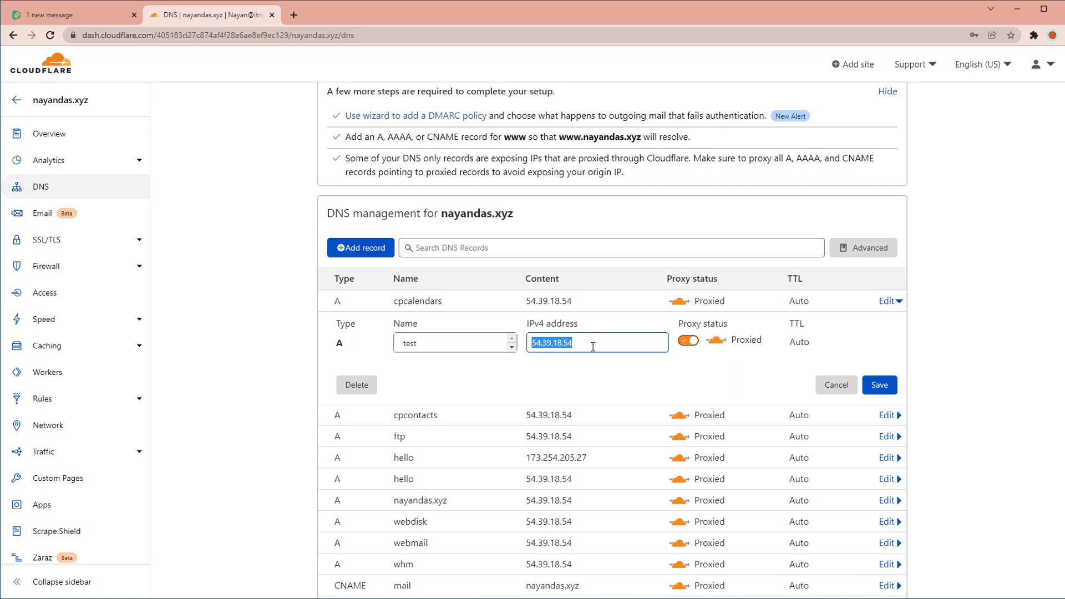
left_click_drag(588, 458, 524, 460)
key("ctrl+c")
double_click(566, 340)
key("ctrl+v")
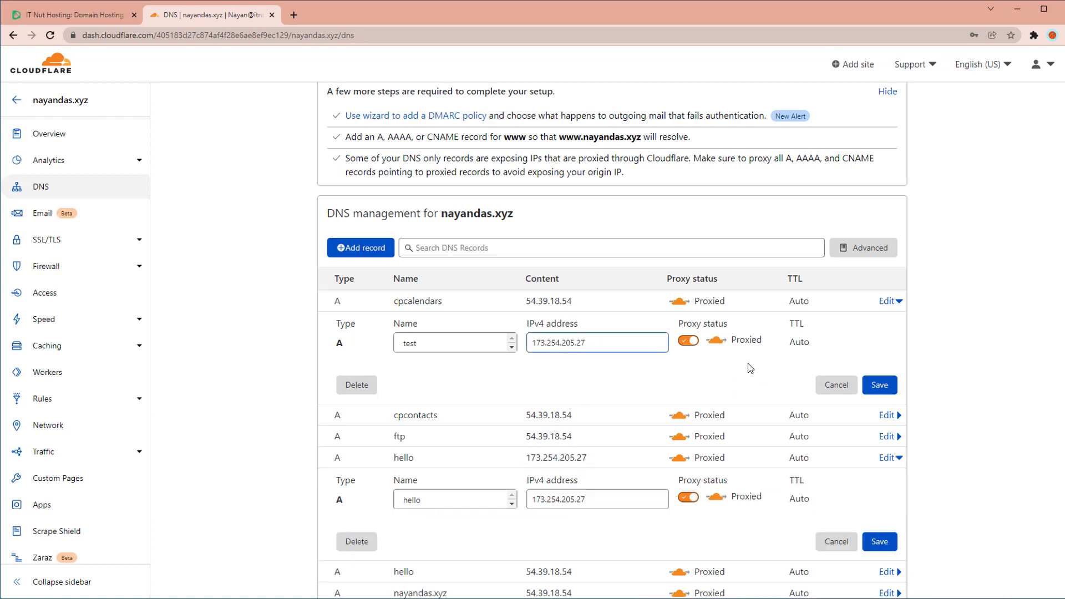
left_click(886, 390)
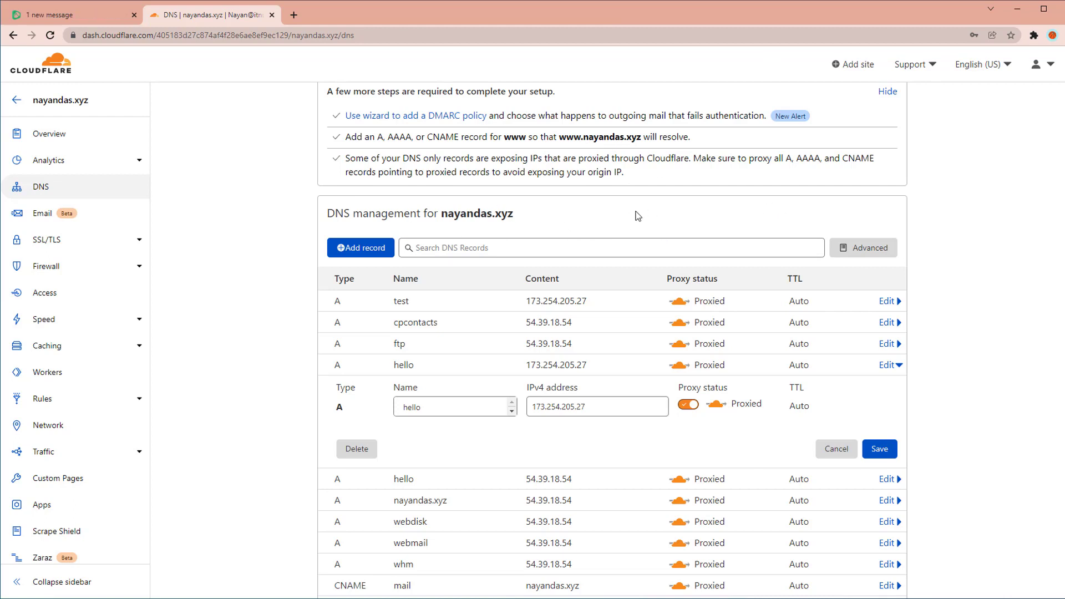
- Start a new DNS record of type A and enter the site owner's first name as the record name
left_click(351, 250)
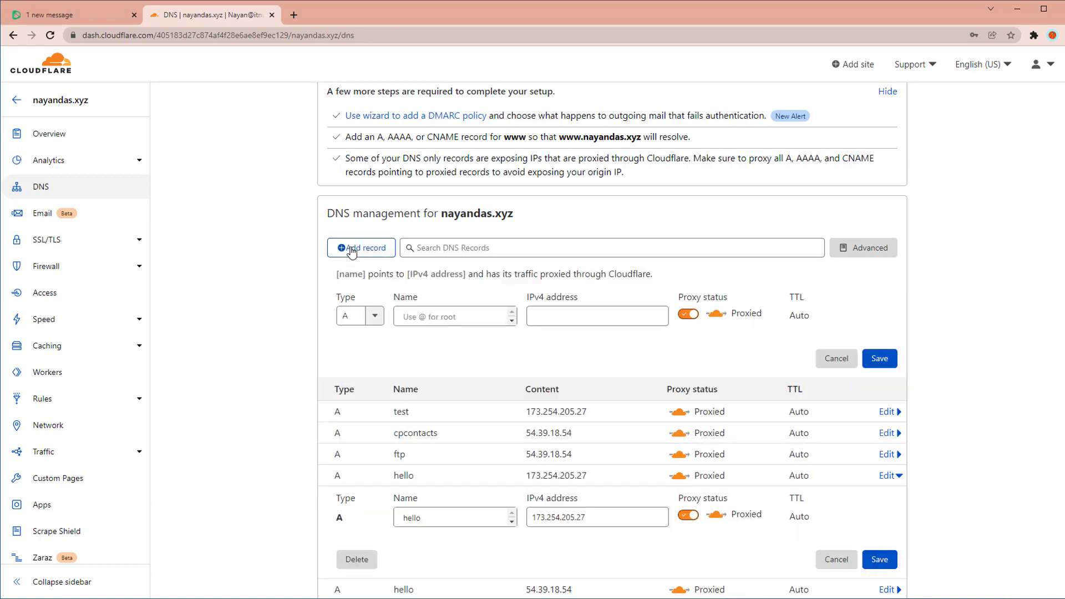
left_click(374, 319)
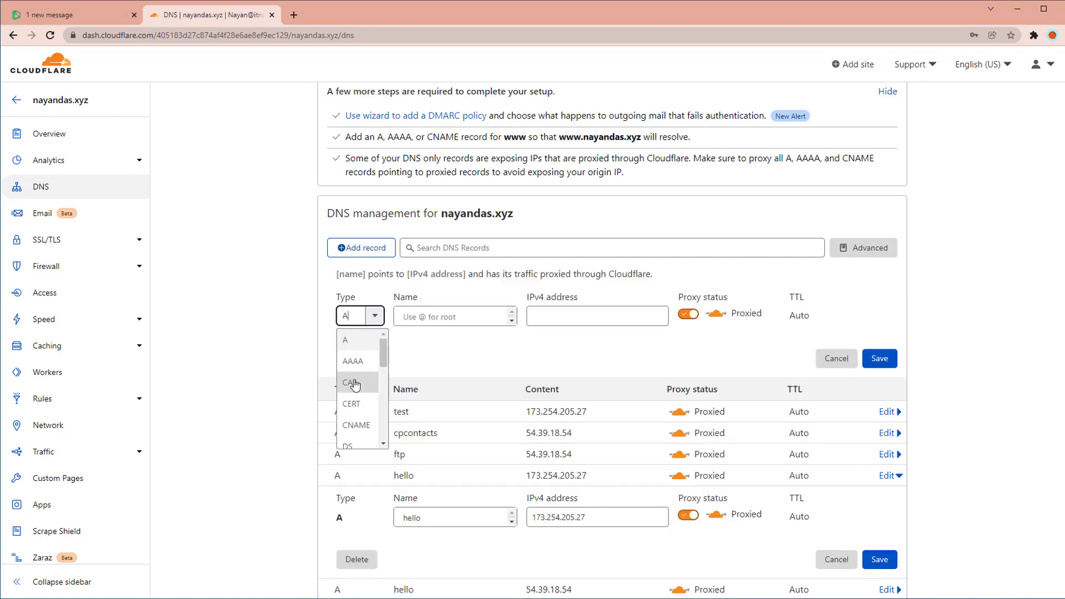
scroll(357, 427, "down", 5)
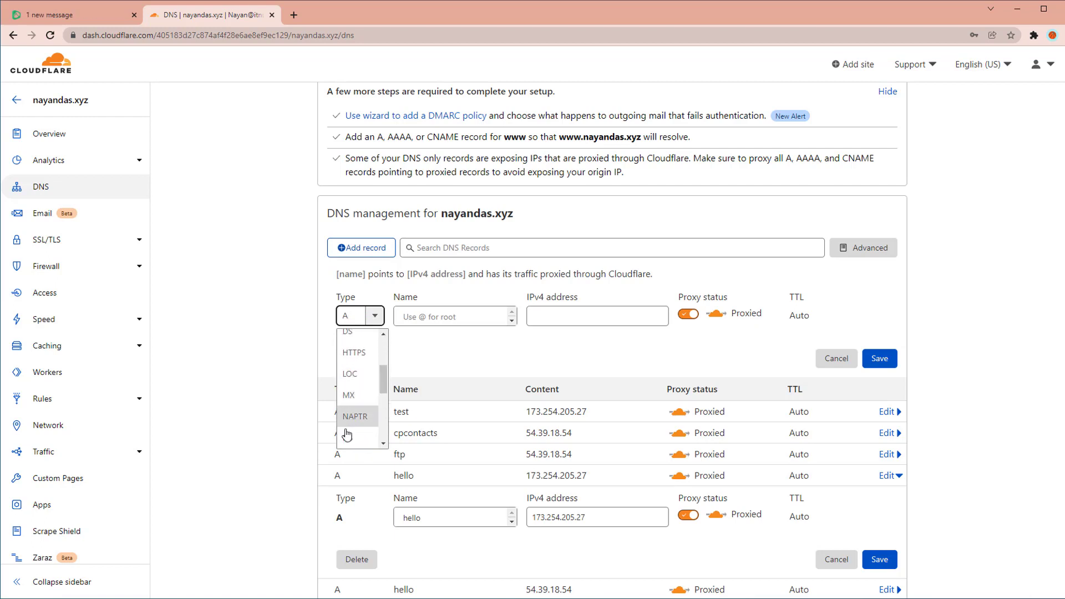
scroll(351, 433, "up", 5)
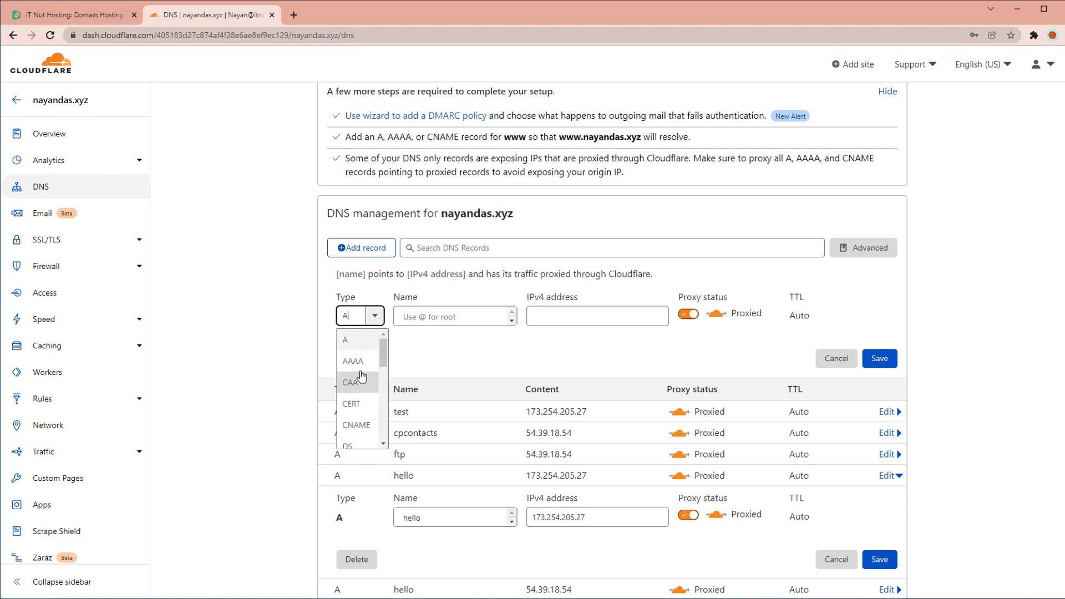
left_click(363, 340)
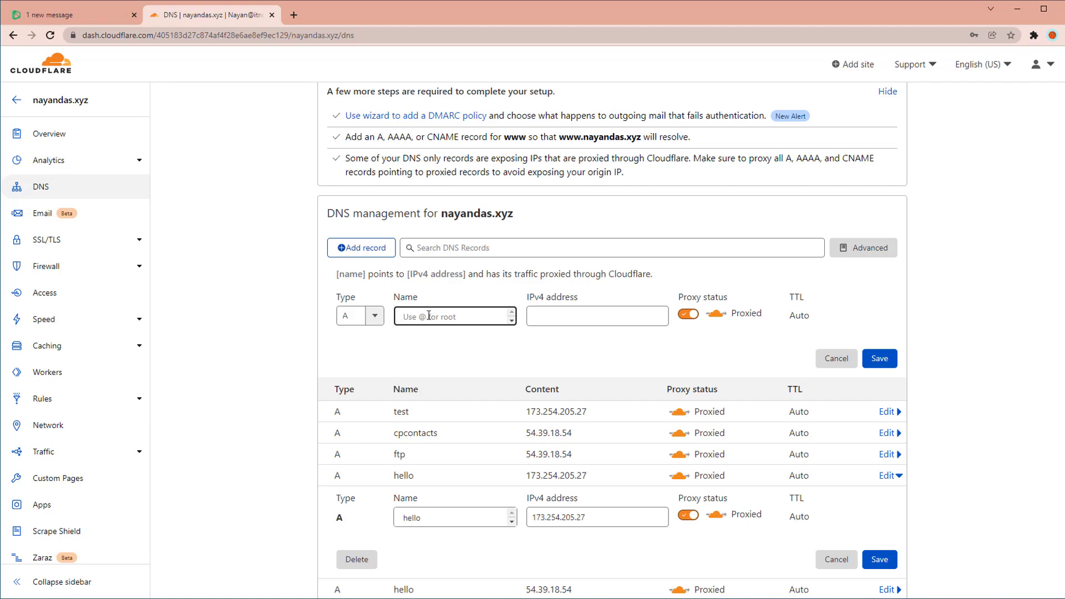
type("nayan")
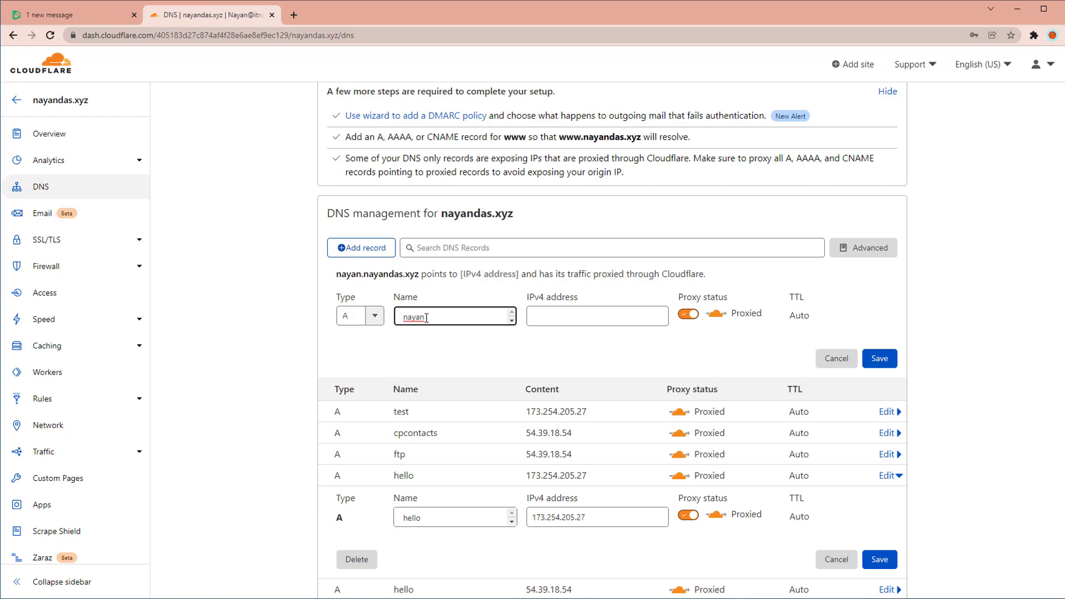
left_click_drag(425, 316, 402, 316)
mouse_move(335, 274)
left_mouse_down()
mouse_move(417, 270)
mouse_move(339, 271)
left_mouse_up()
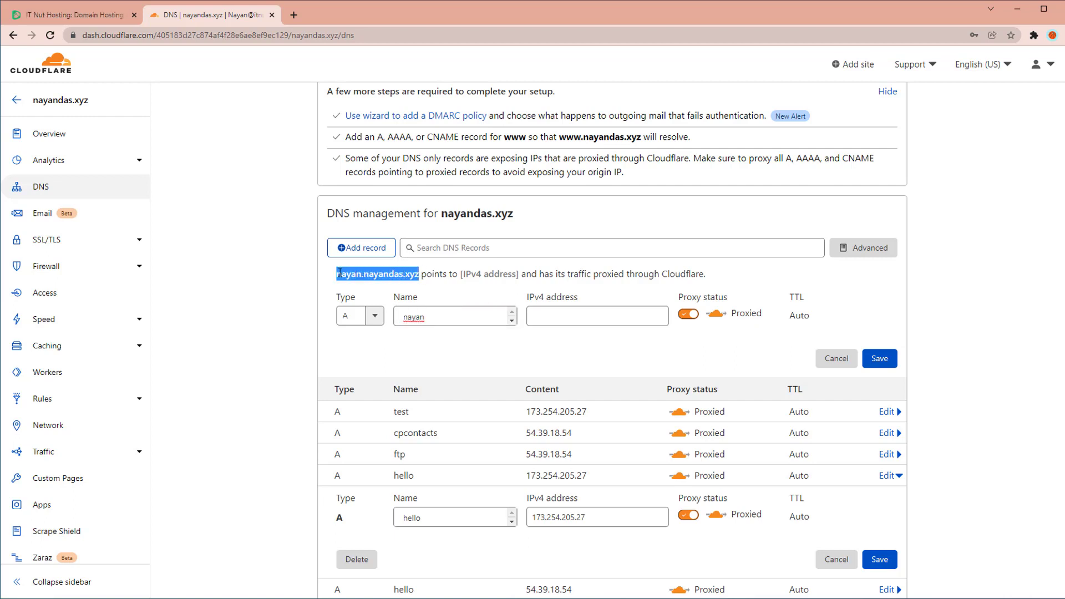
left_click(435, 317)
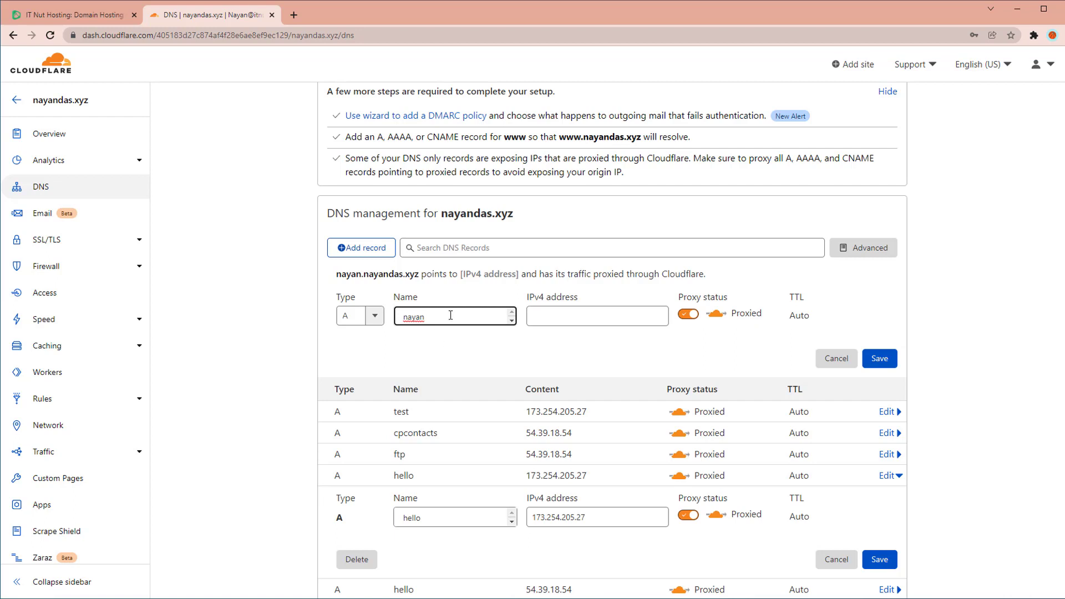
- Set the new A record's IPv4 address to 173.254.205.27, leave its proxy status as Proxied, and save it
left_click(562, 318)
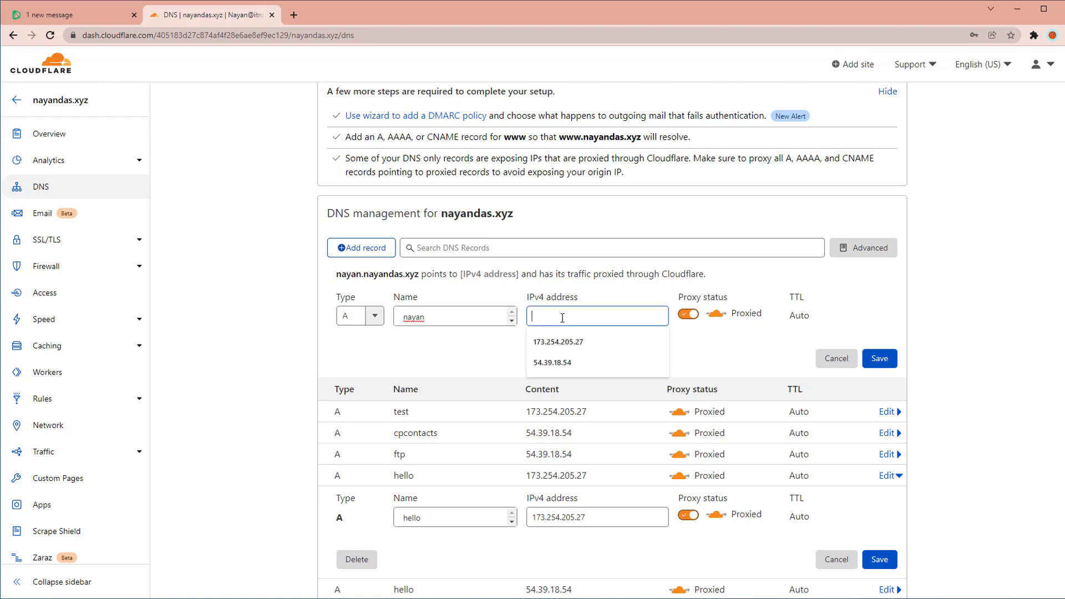
left_click(573, 345)
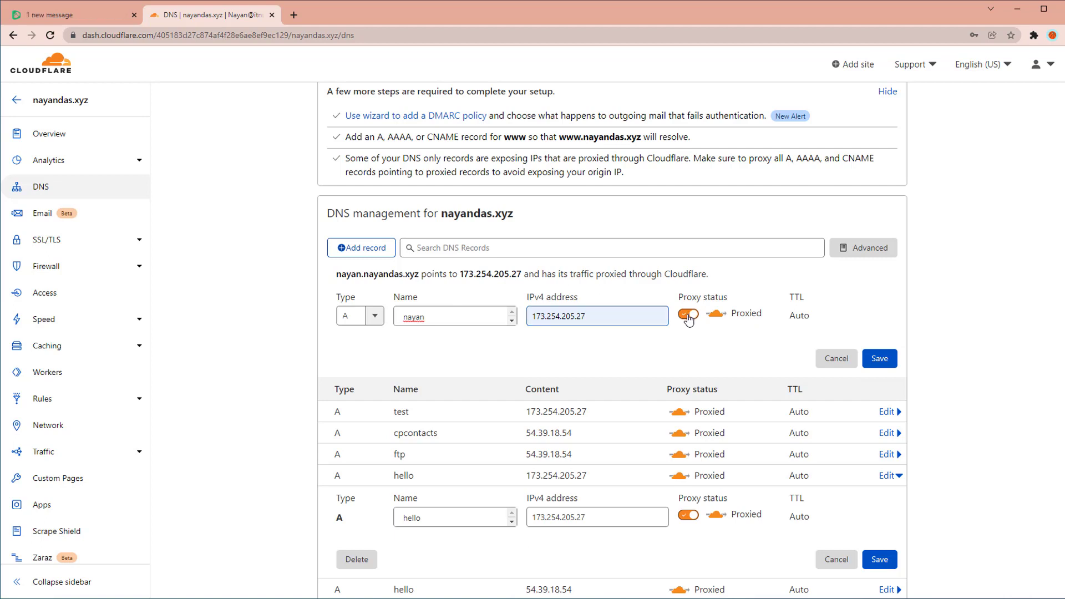
left_click(688, 315)
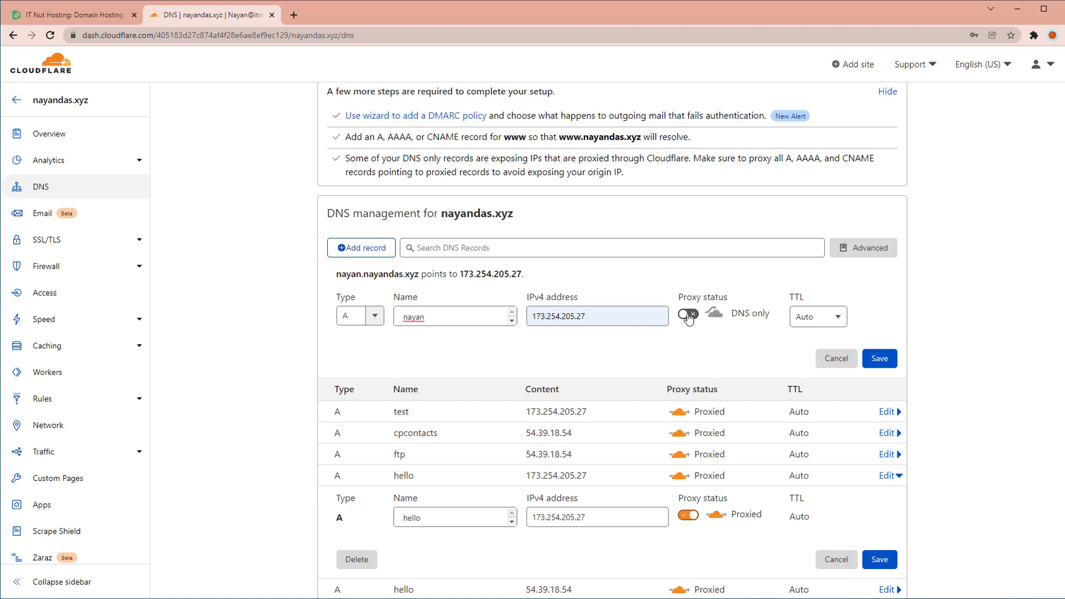
left_click(689, 315)
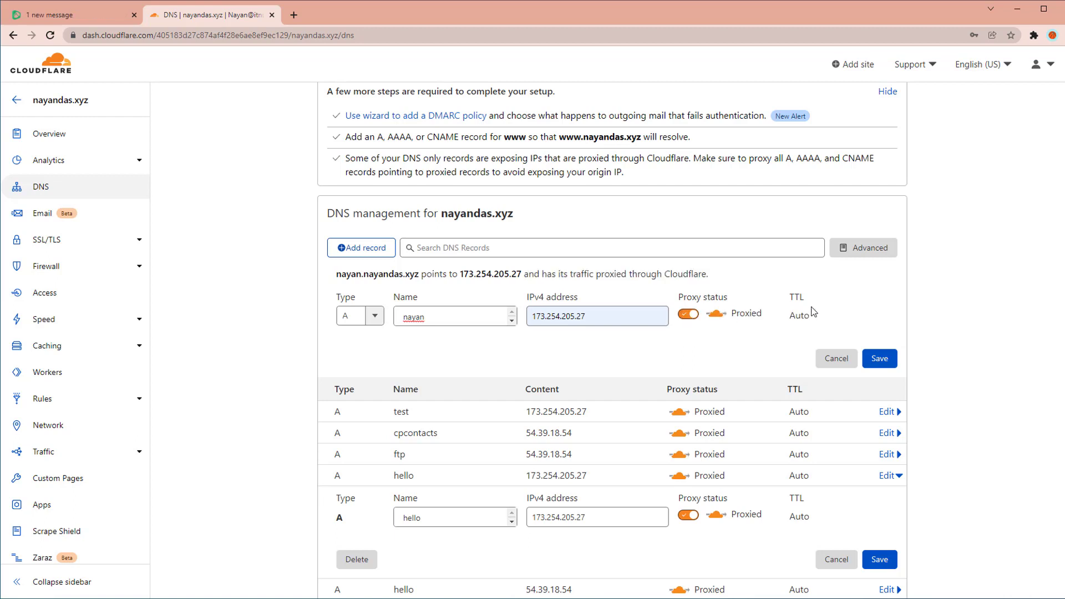
left_click(882, 359)
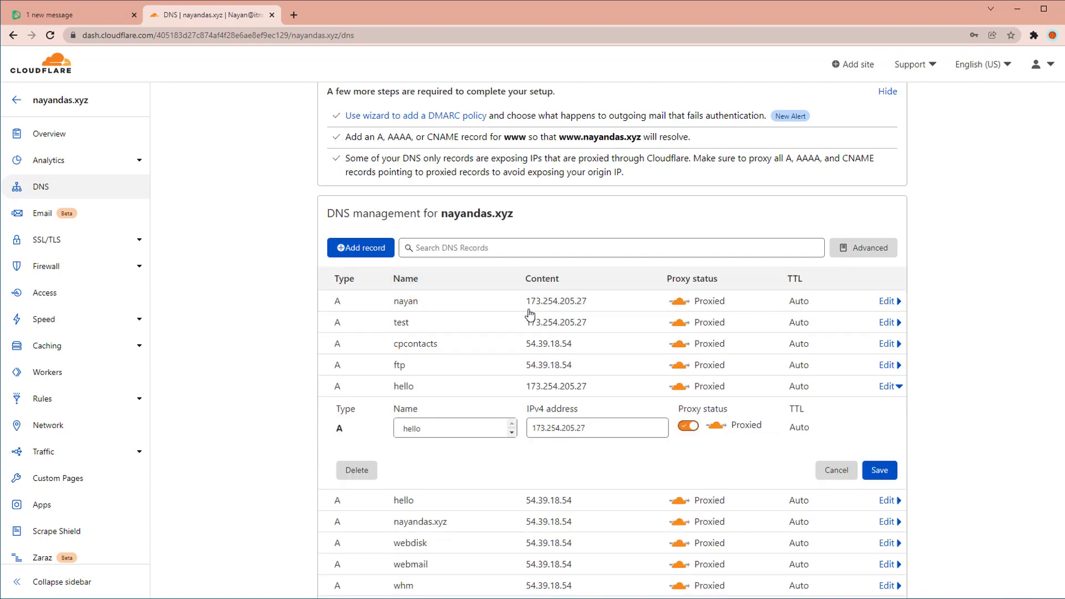
scroll(591, 300, "up", 1)
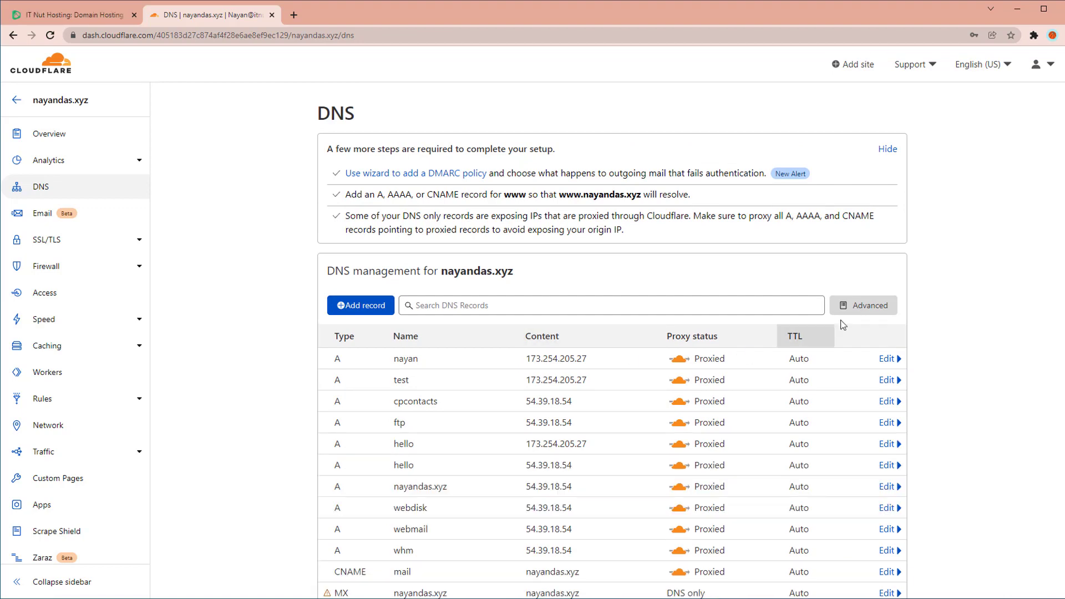
scroll(746, 371, "down", 4)
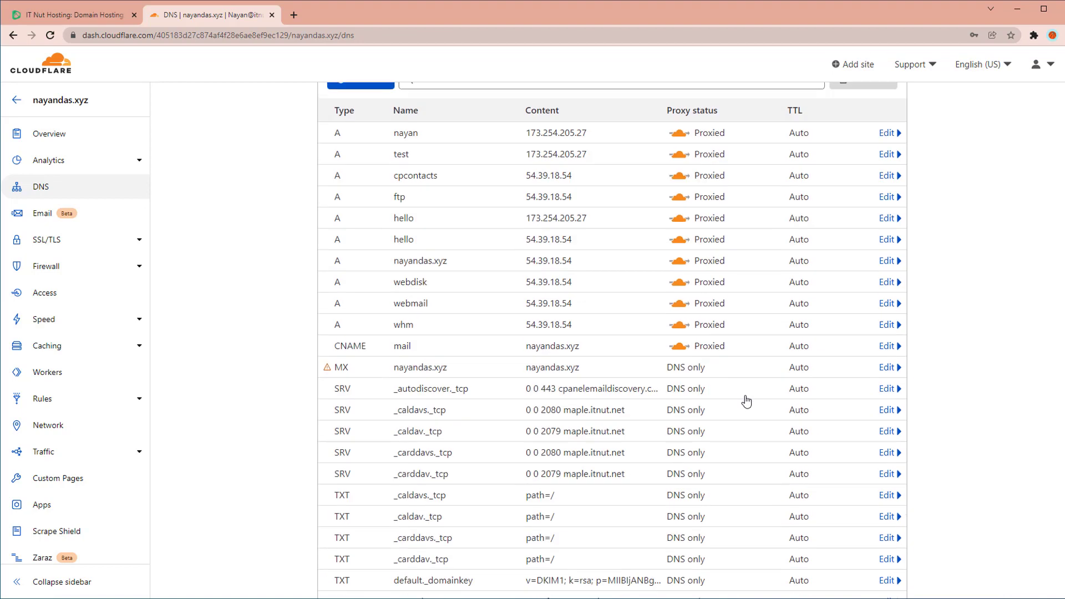
scroll(747, 401, "down", 5)
scroll(746, 401, "up", 6)
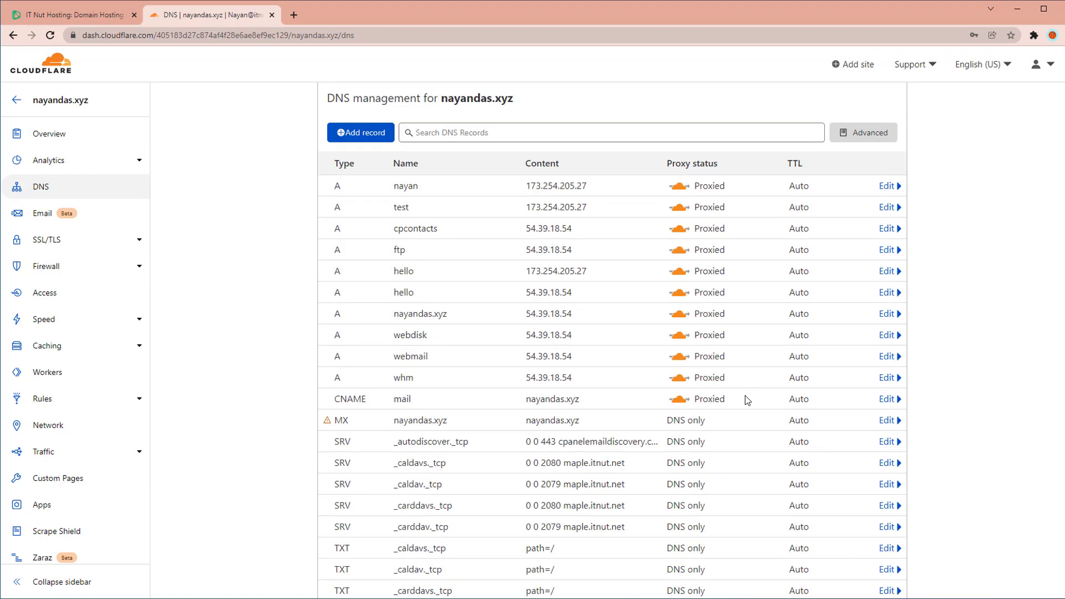
- Change the proxy status of the mail CNAME record from Proxied to DNS only and save the record
scroll(745, 399, "up", 3)
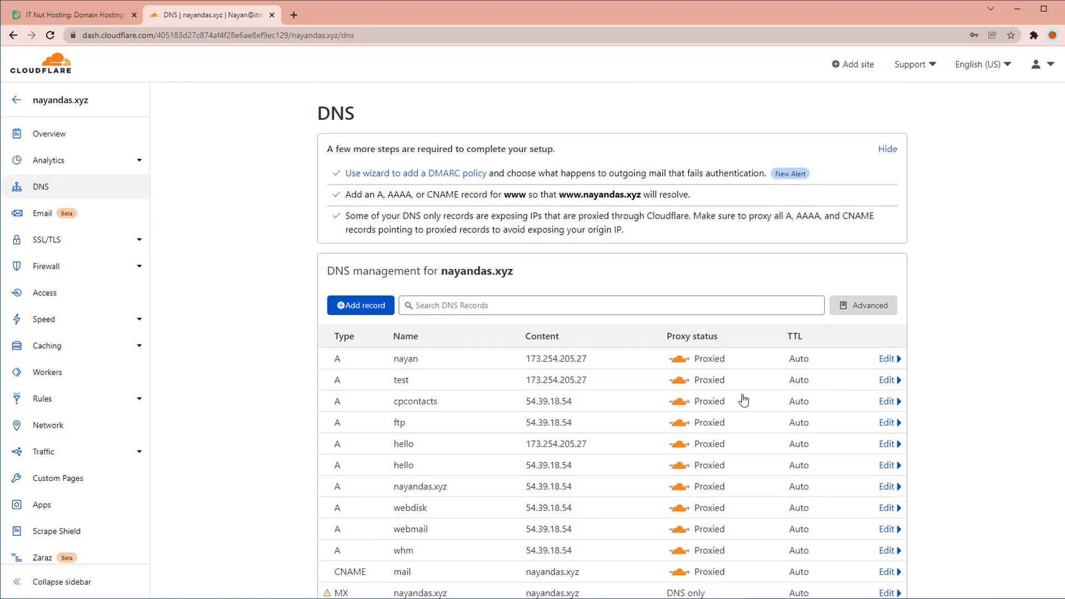
scroll(743, 399, "down", 8)
scroll(518, 487, "up", 2)
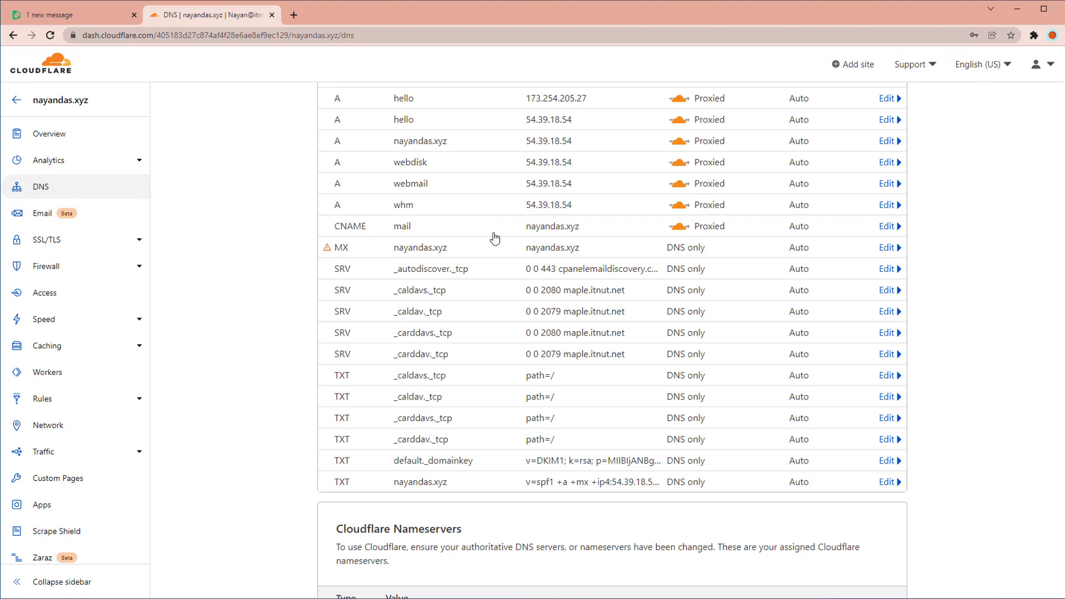
scroll(505, 308, "down", 1)
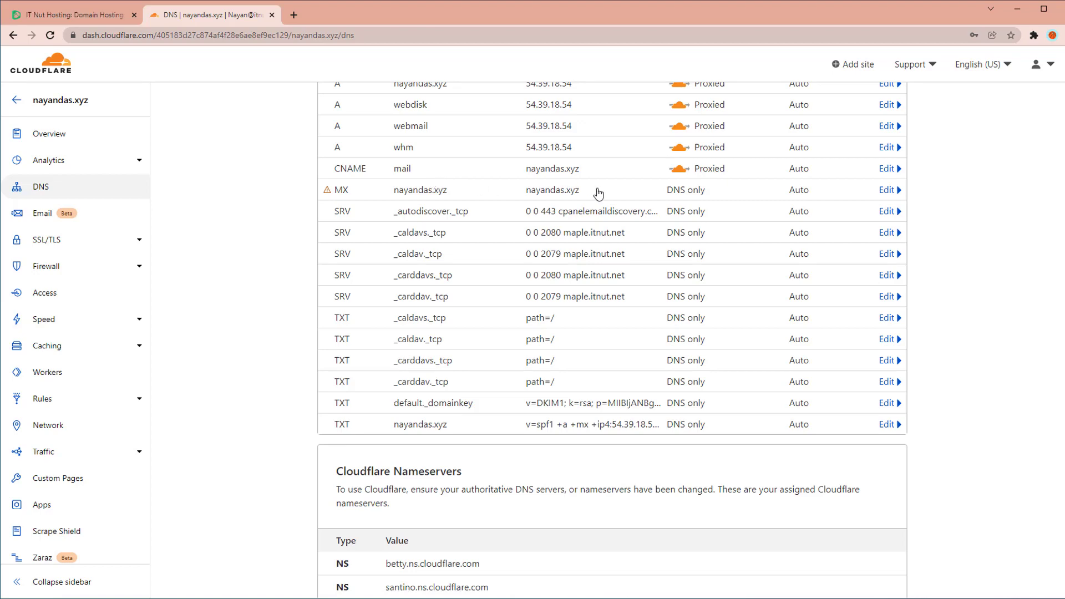
scroll(665, 297, "up", 3)
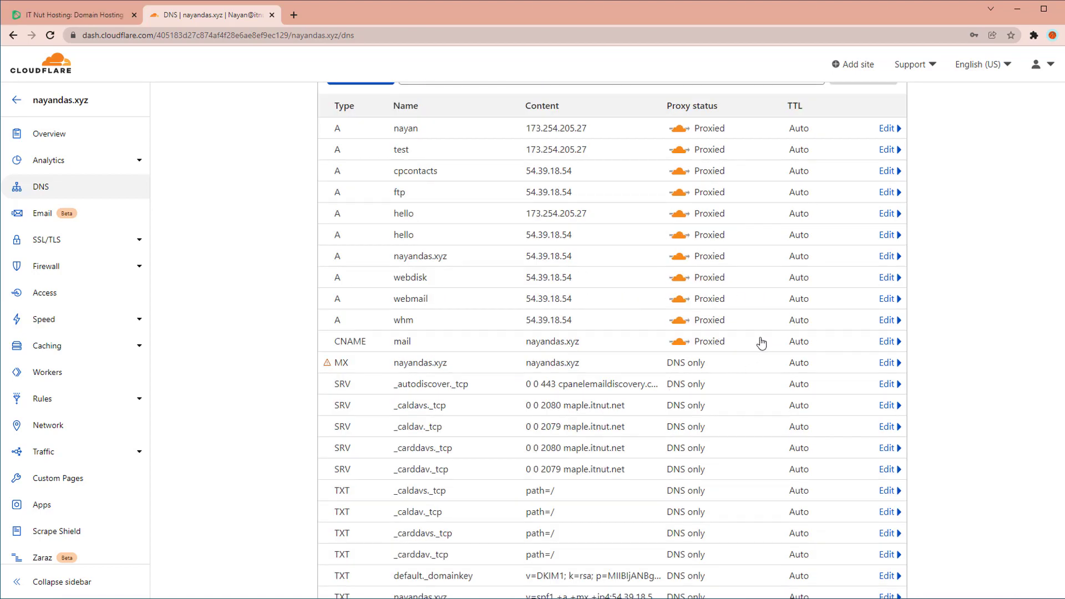
left_click(703, 344)
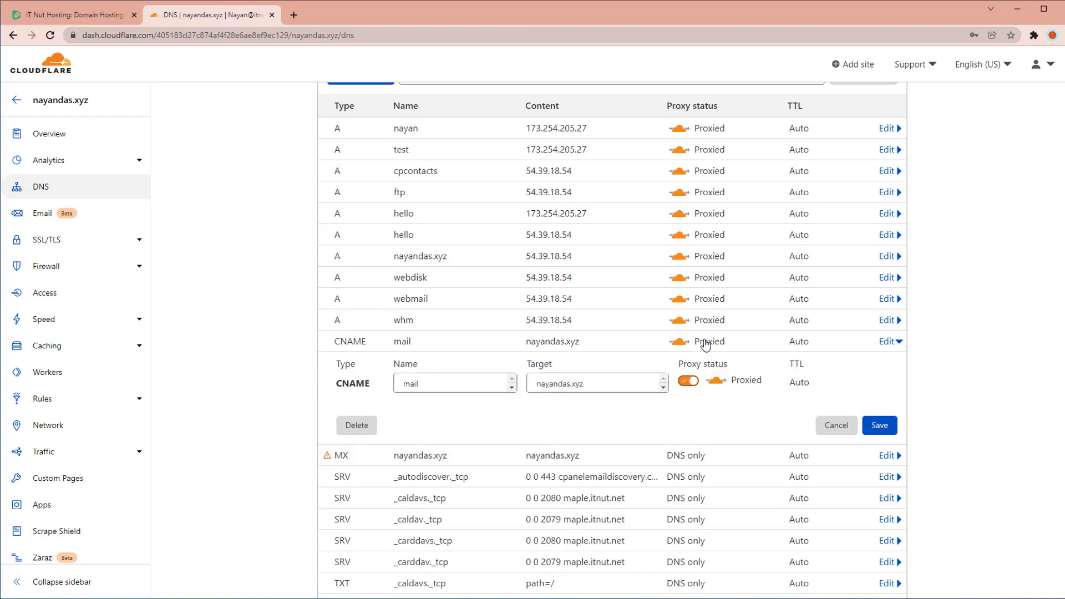
left_click(688, 382)
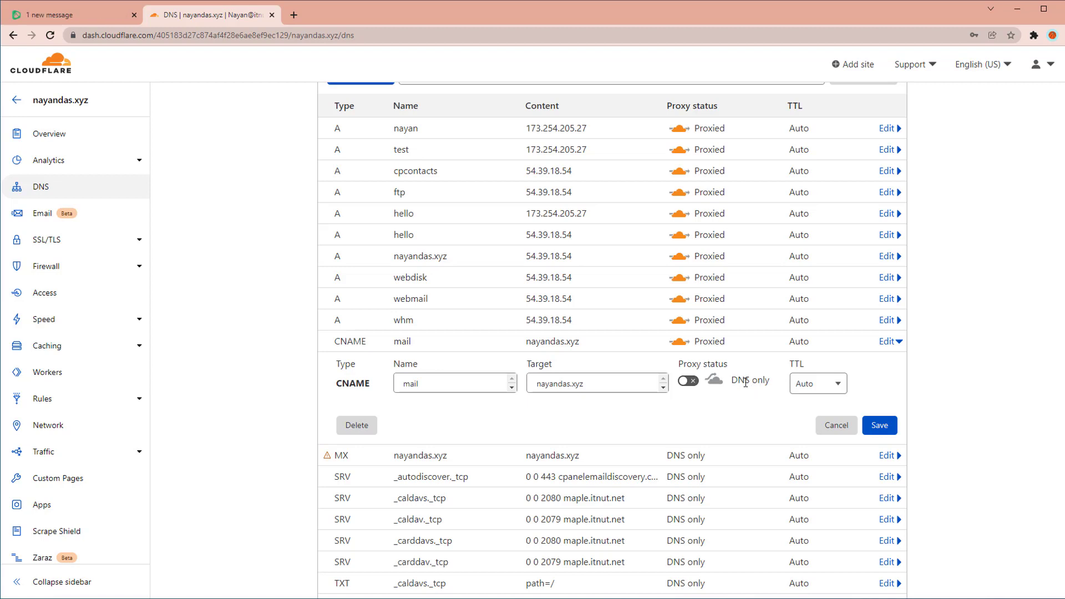
left_click(886, 430)
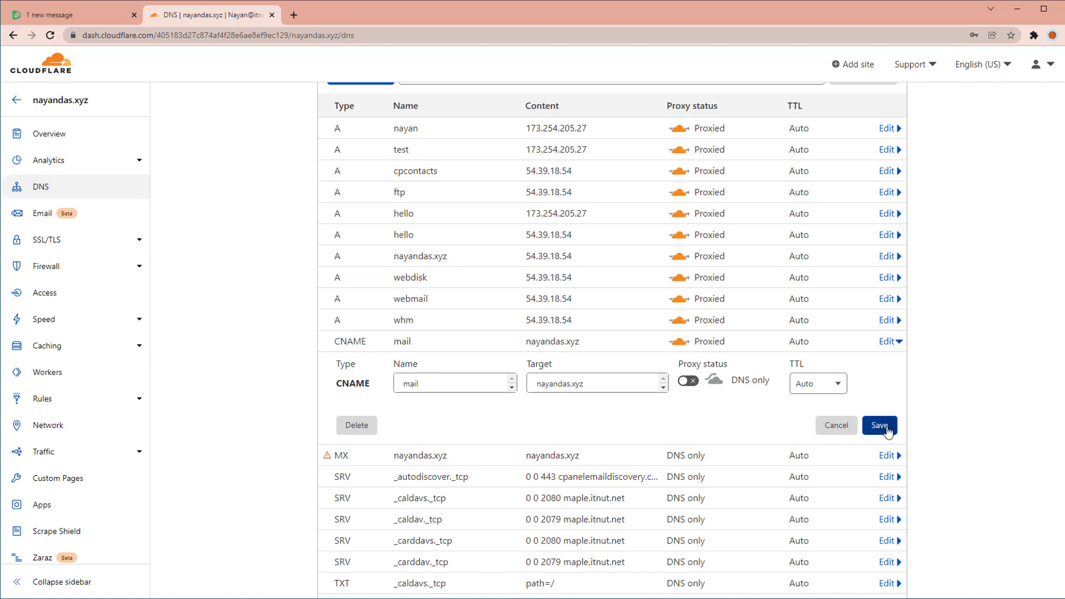